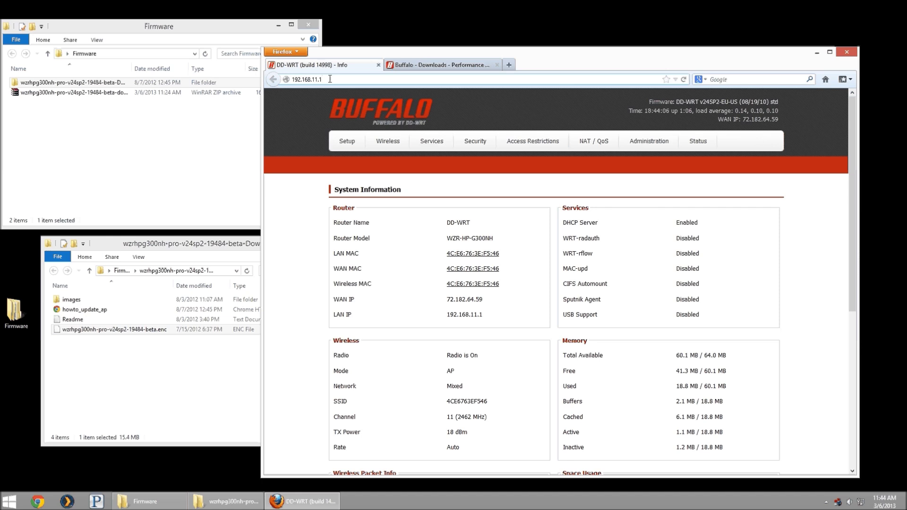
- Select and copy the Router Model value WZR-HP-G300NH from the DD-WRT System Information page
left_click(567, 268)
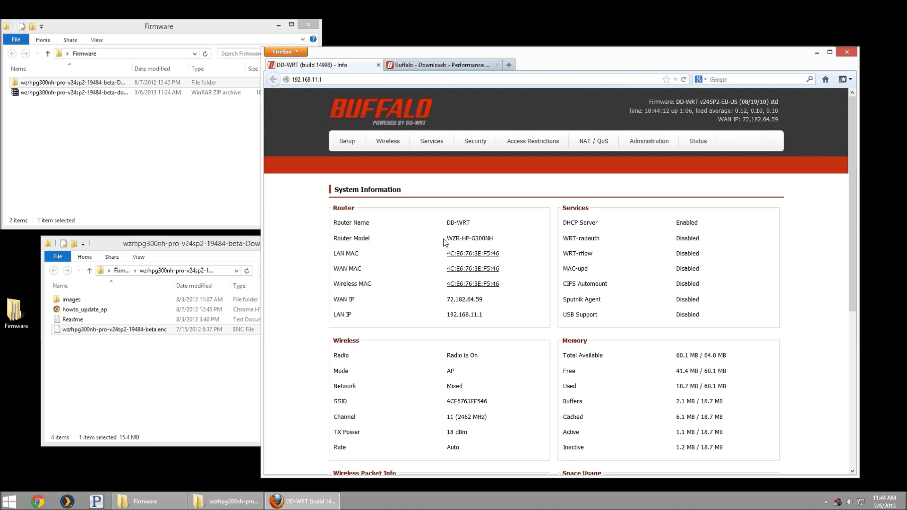
left_click_drag(448, 237, 500, 240)
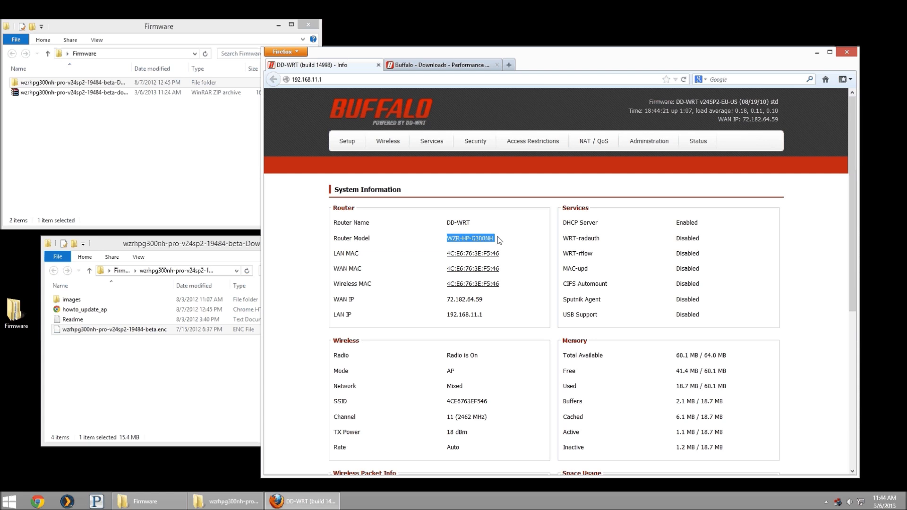
left_click_drag(500, 241, 451, 240)
key("ctrl+c")
left_click(471, 63)
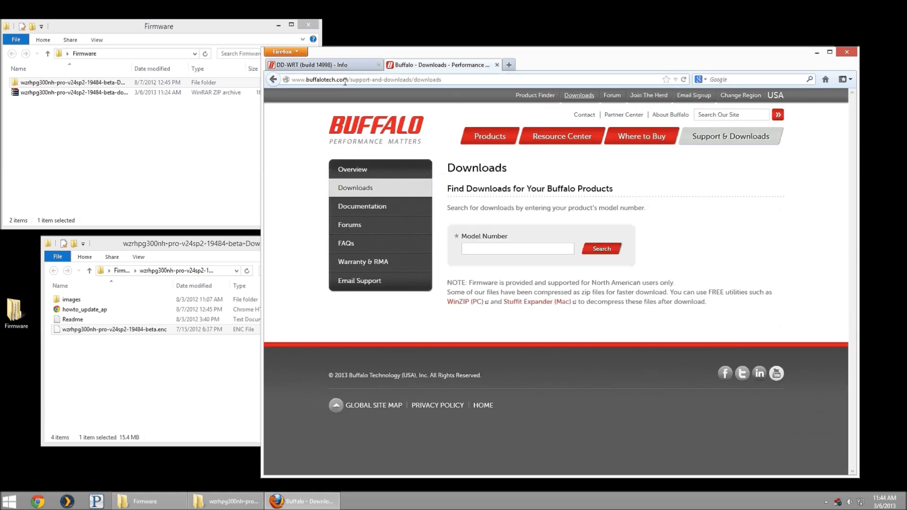
- Search Buffalo downloads for WZR-HP-G300NH v1 to list its firmware, including V24-SP2 build 19484 beta
left_click(581, 97)
left_click(503, 248)
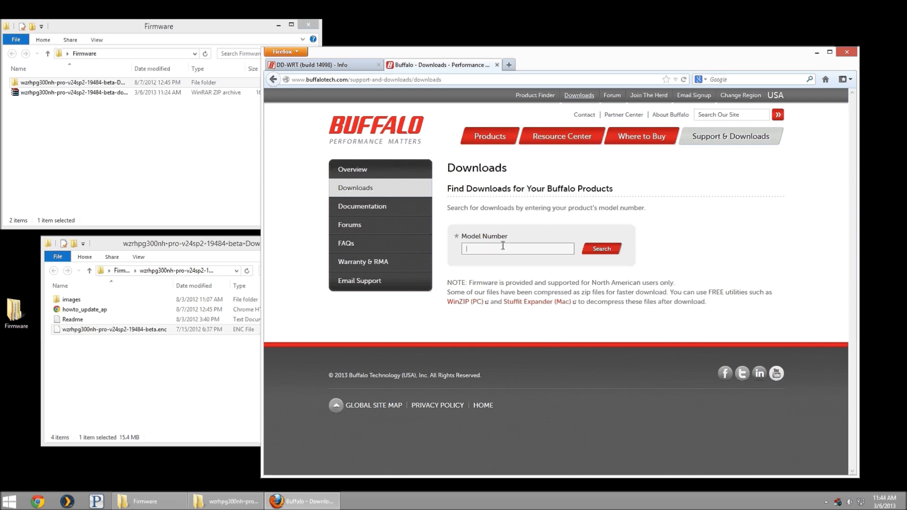
key("ctrl+v")
key("BackSpace")
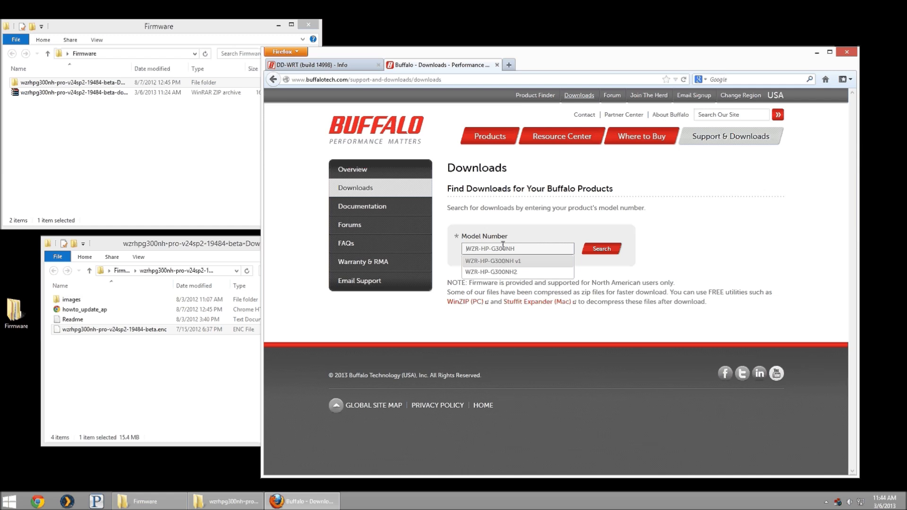
left_click(505, 262)
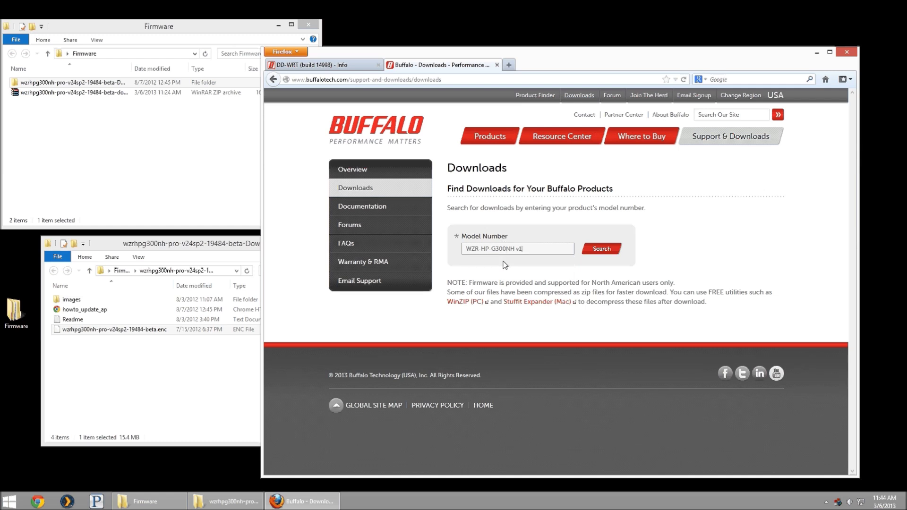
left_click(598, 254)
scroll(632, 287, "down", 2)
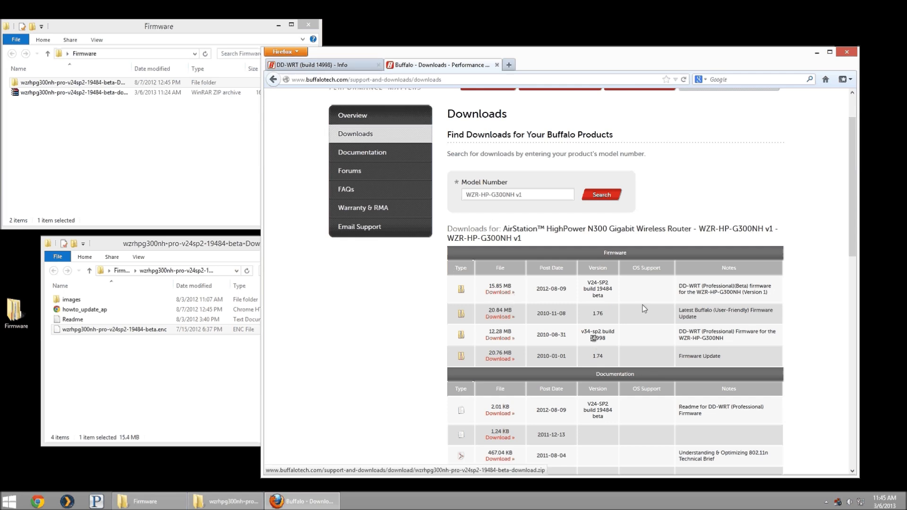
left_click(118, 123)
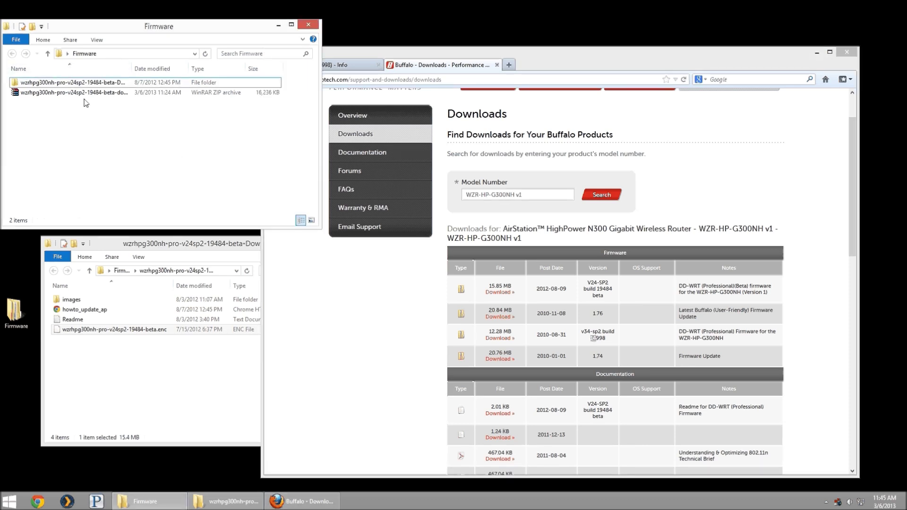
- Sign in to the router's Administration page with its username and password, declining to save the password
left_click(454, 65)
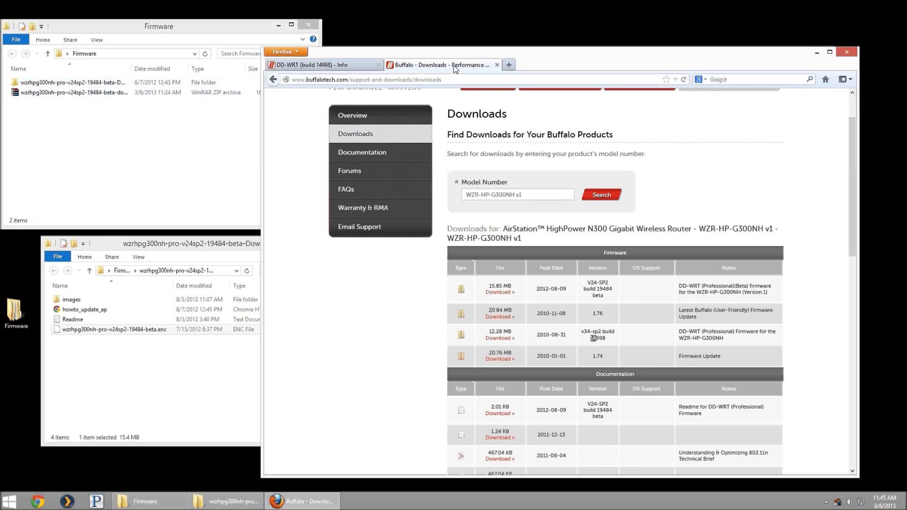
left_click(346, 65)
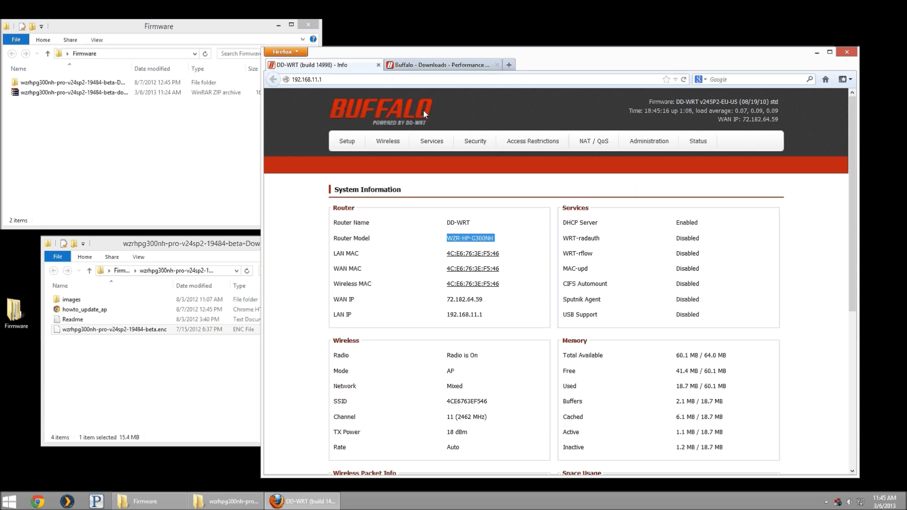
left_click(645, 142)
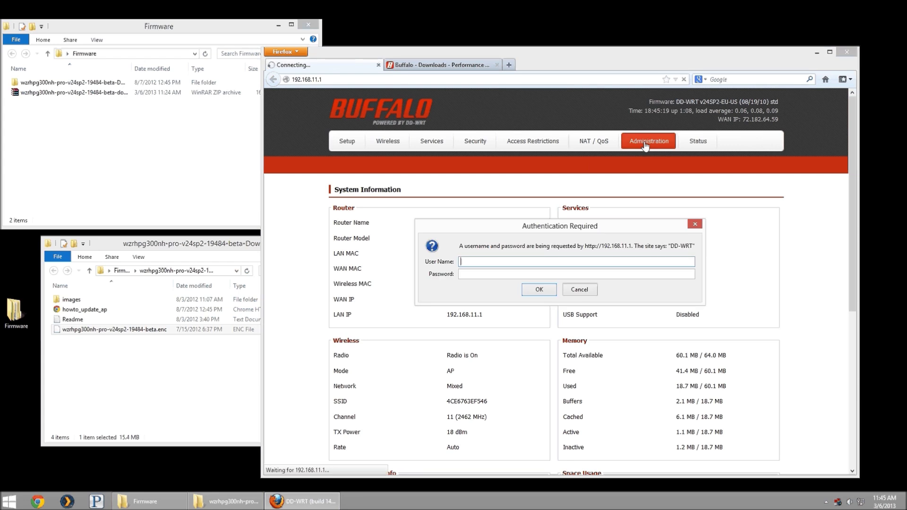
type("admin")
key("Tab")
type("password")
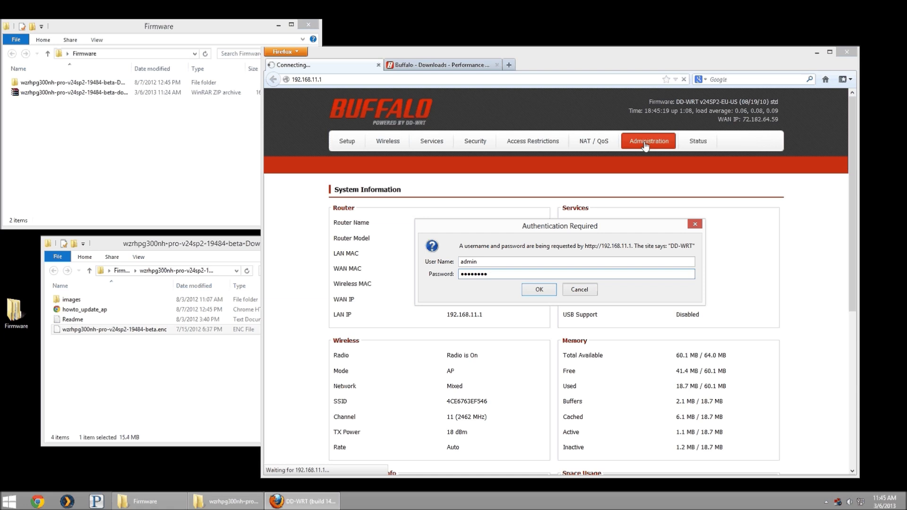
key("Return")
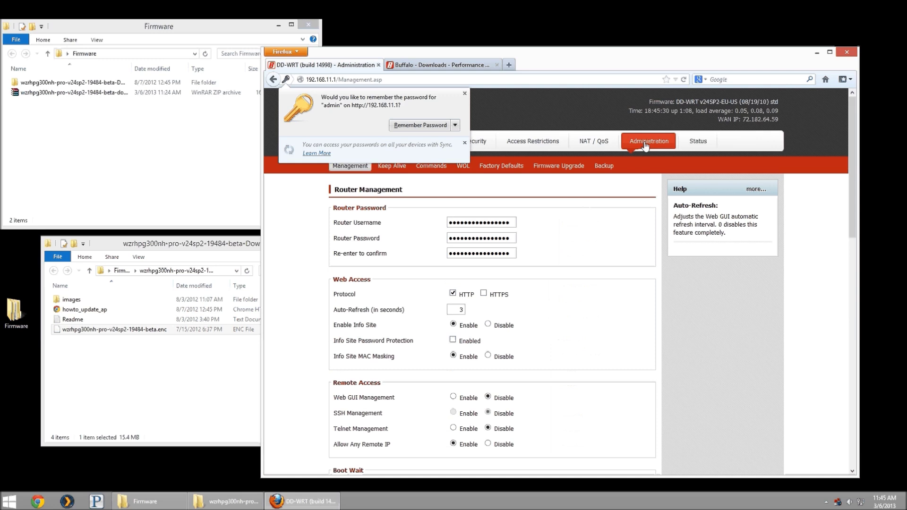
left_click(464, 95)
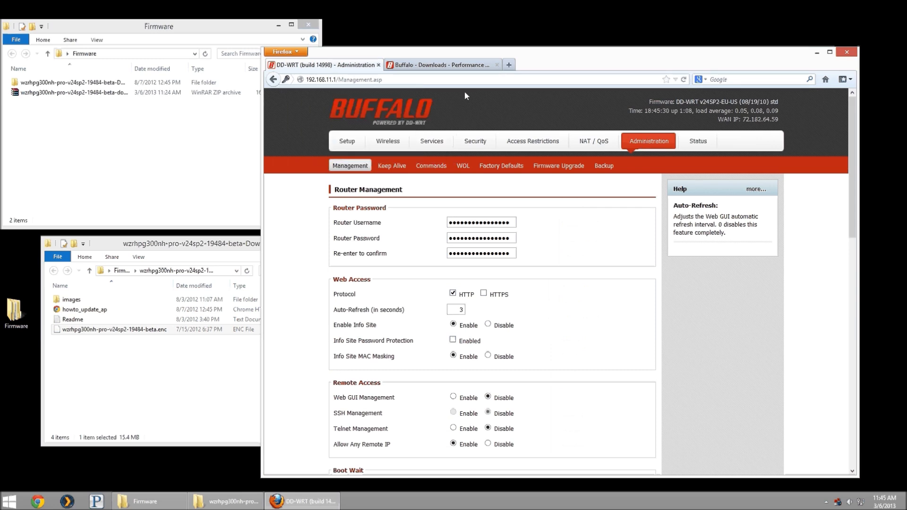
- Open the Firmware Upgrade page and locate the extracted wzrhpg300nh-pro-v24sp2-19484-beta.enc file in Explorer
left_click(546, 168)
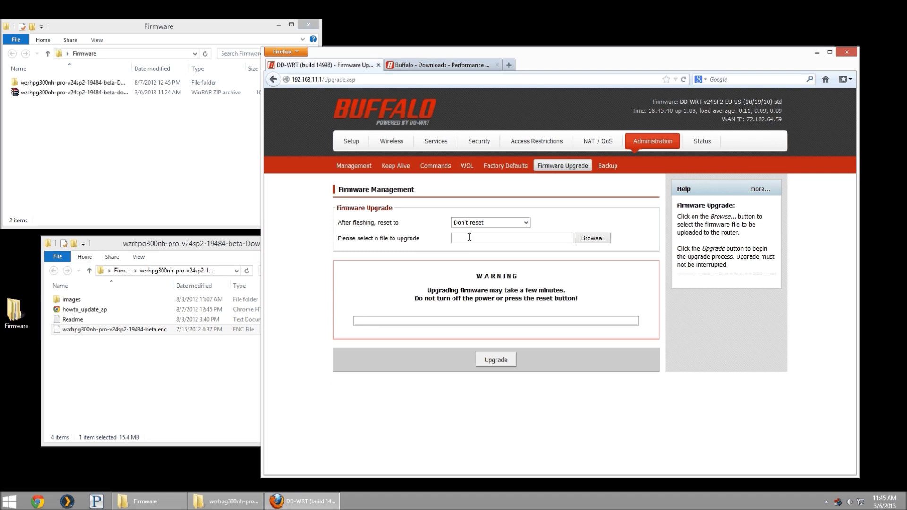
left_click(150, 151)
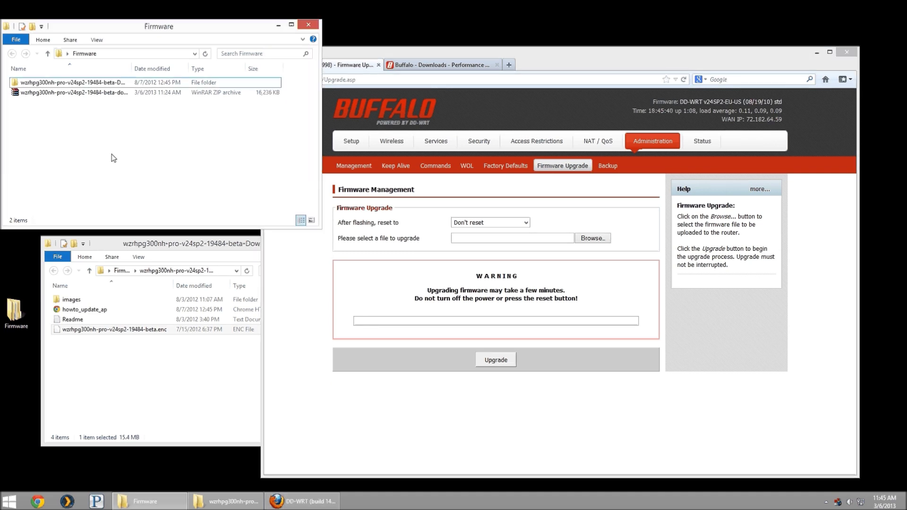
left_click(77, 94)
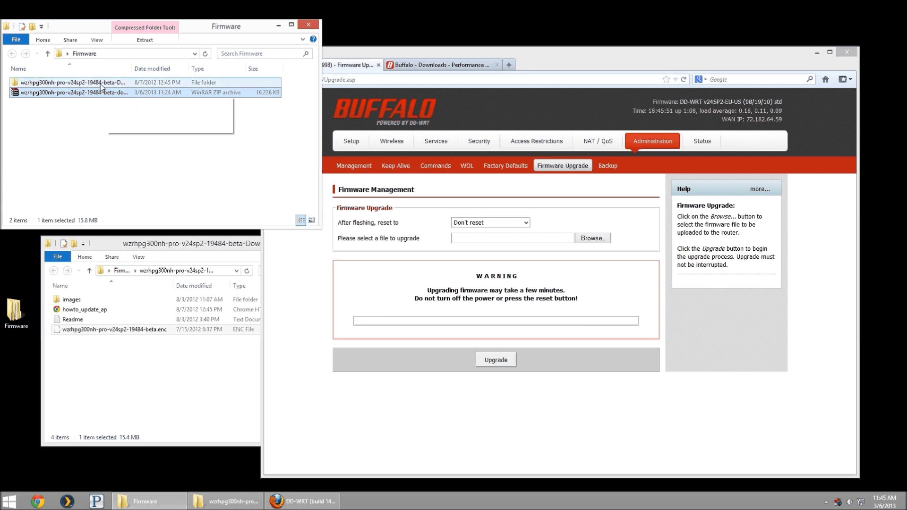
double_click(78, 83)
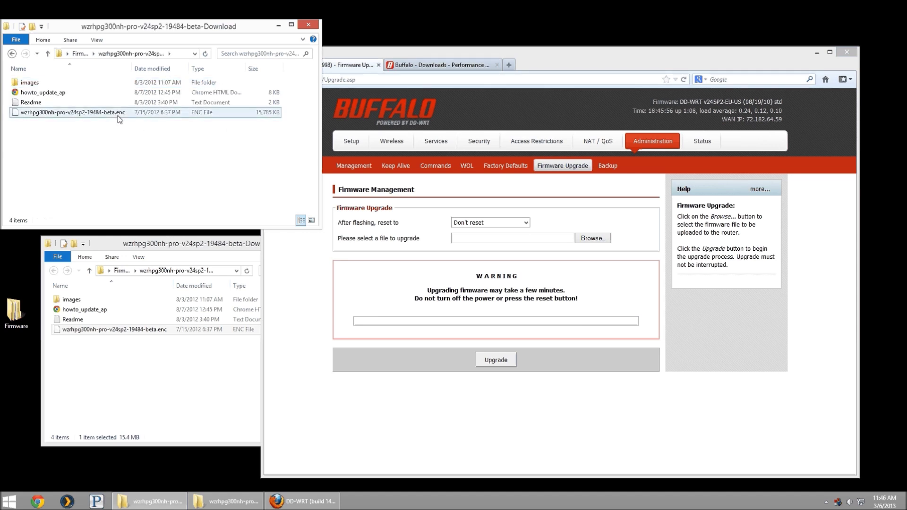
left_click(118, 116)
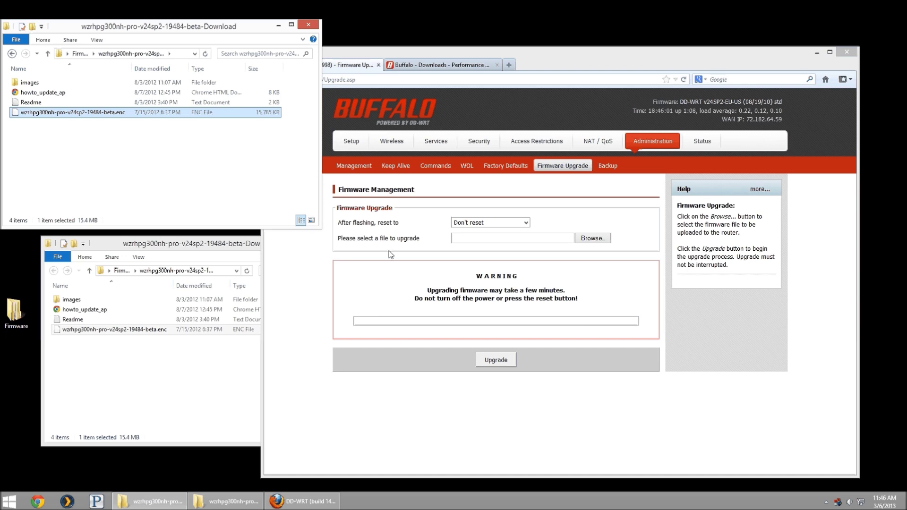
left_click(592, 239)
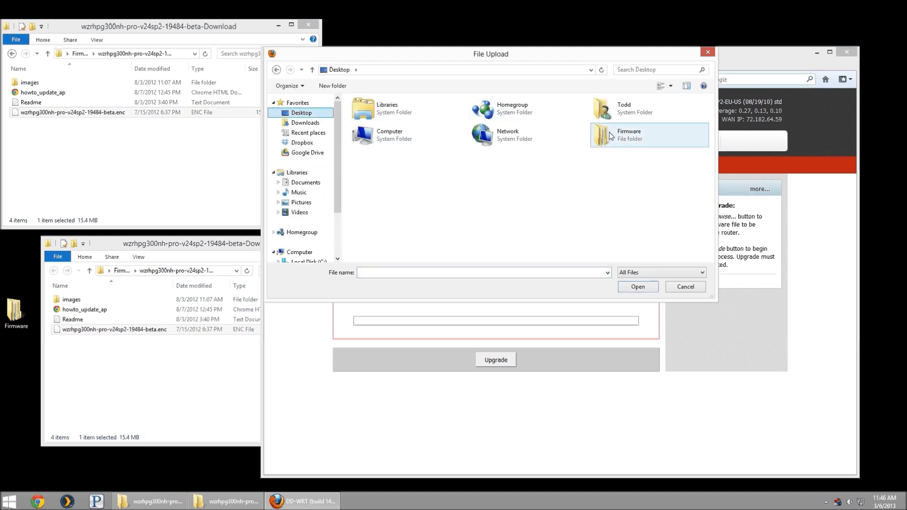
- Load the 19484 beta .enc file from the Firmware download folder and start the upgrade
double_click(615, 134)
double_click(407, 114)
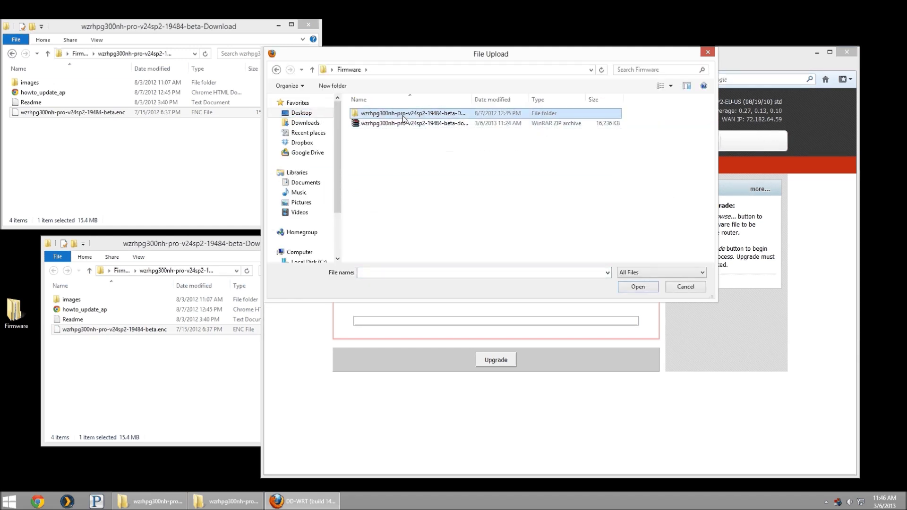
left_click(388, 143)
double_click(388, 144)
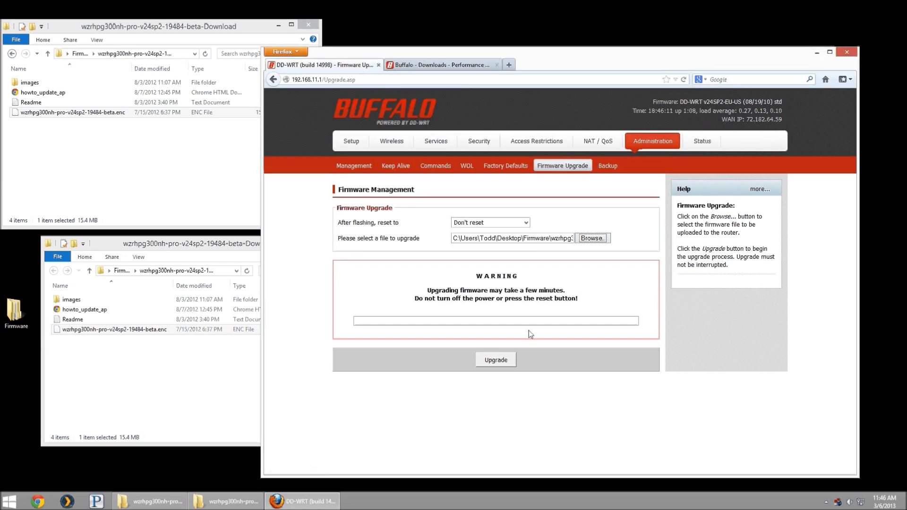
left_click(500, 361)
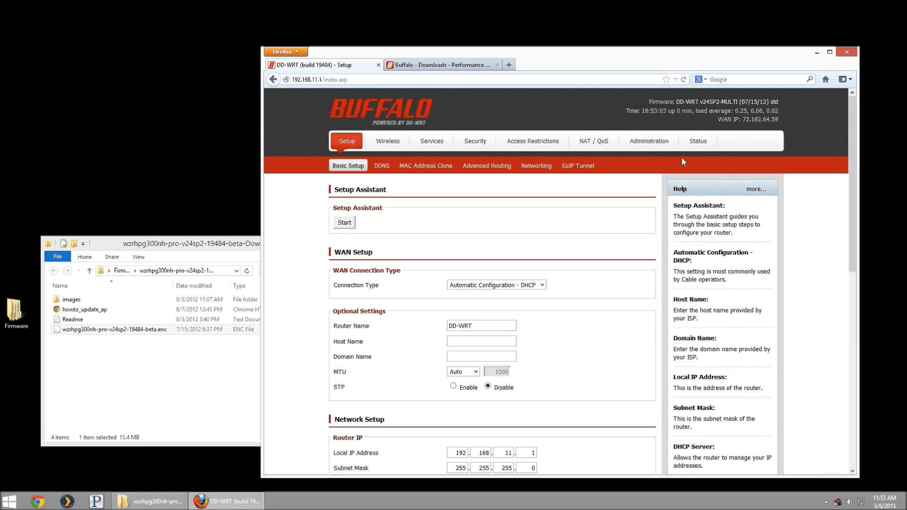
left_click(699, 140)
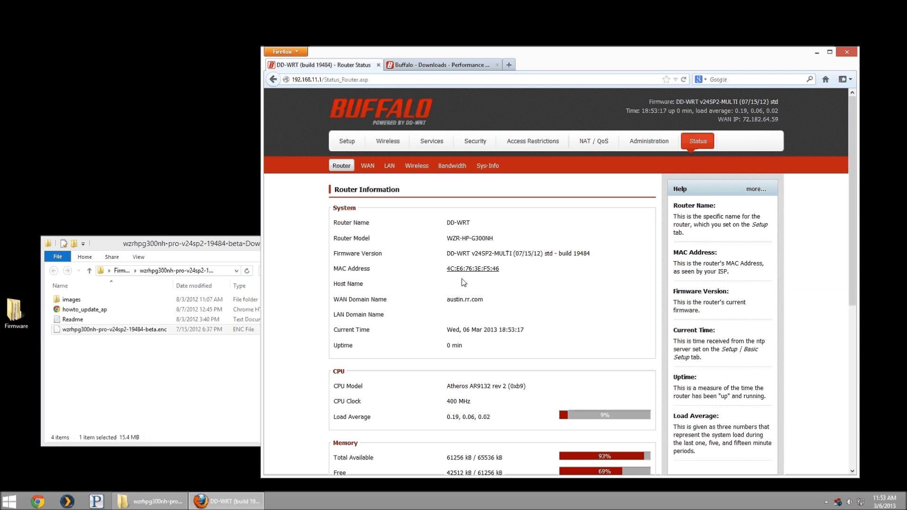
scroll(476, 334, "down", 3)
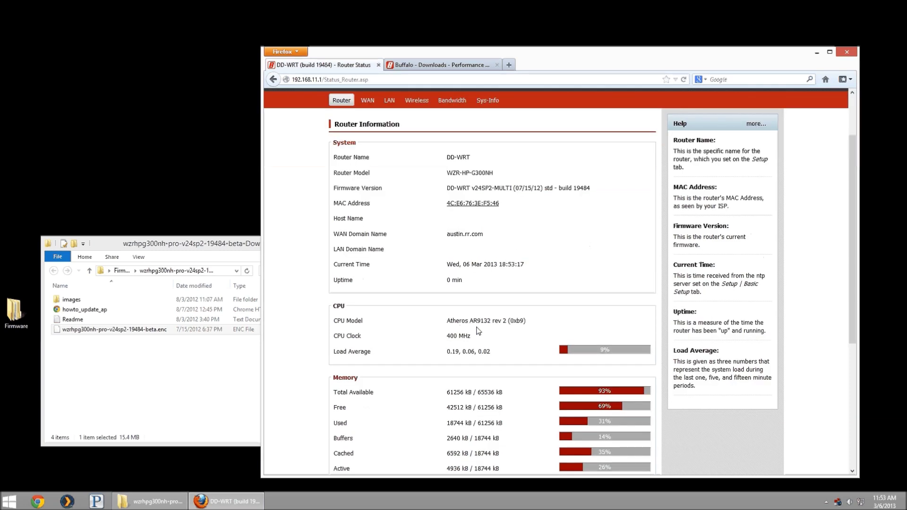
scroll(470, 325, "up", 3)
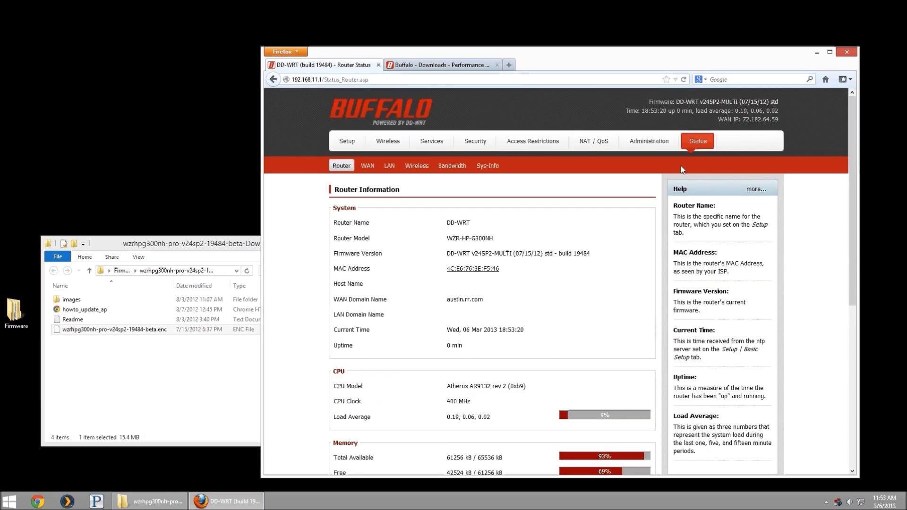
scroll(759, 246, "down", 5)
scroll(692, 263, "up", 5)
left_click(351, 148)
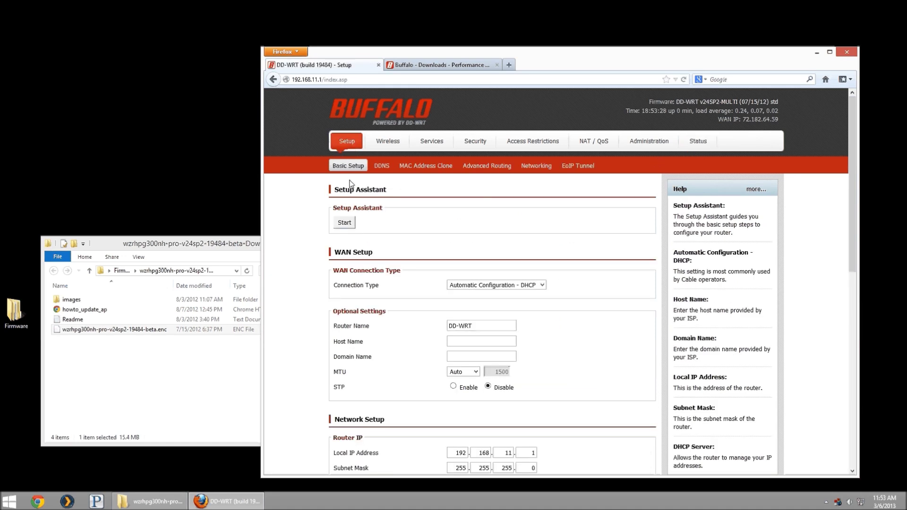